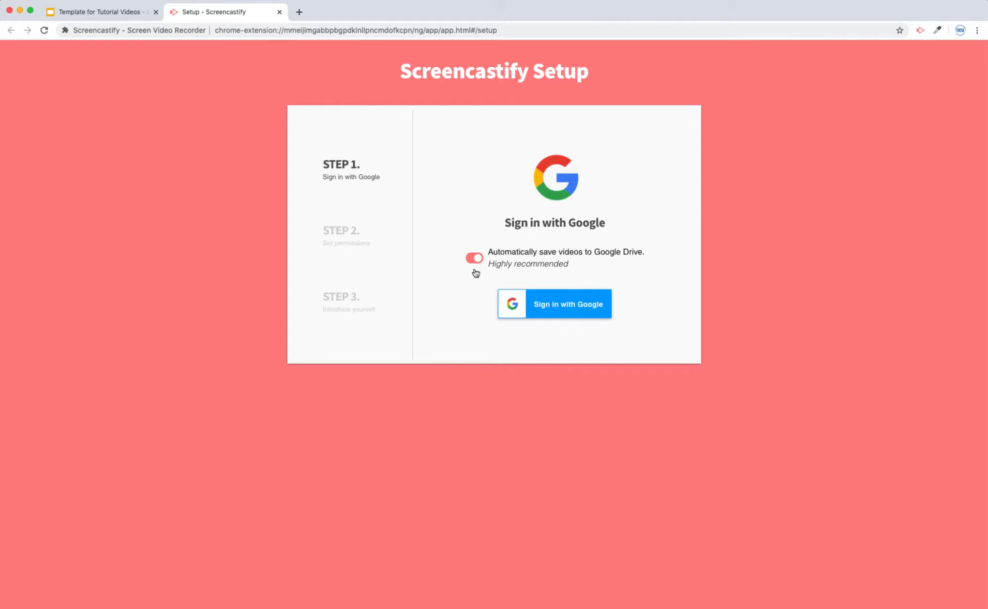
- Sign in with the Google account, keeping automatic saving to Google Drive on, and allow Screencastify access to it
left_click(560, 308)
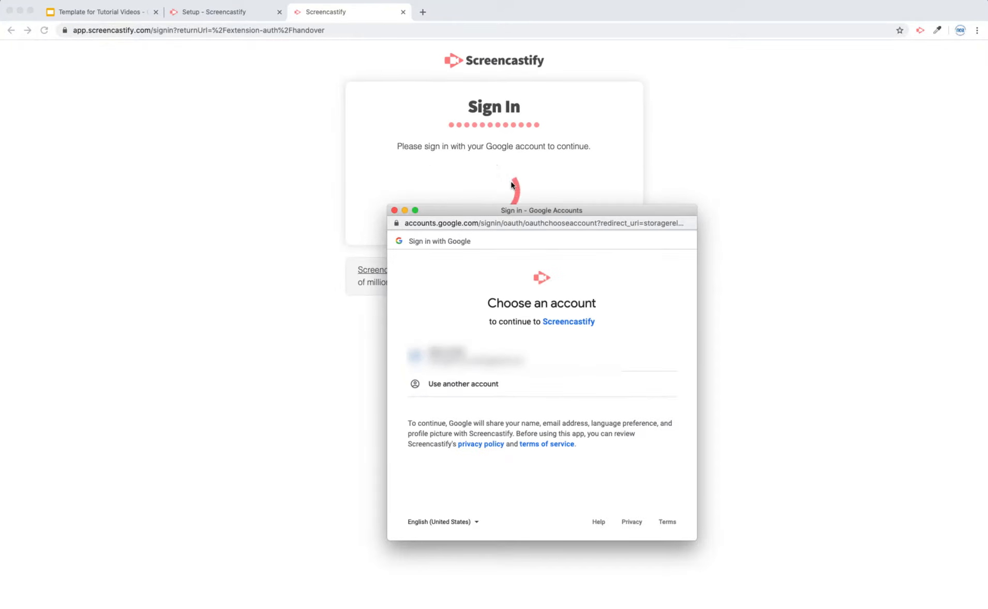
left_click(505, 366)
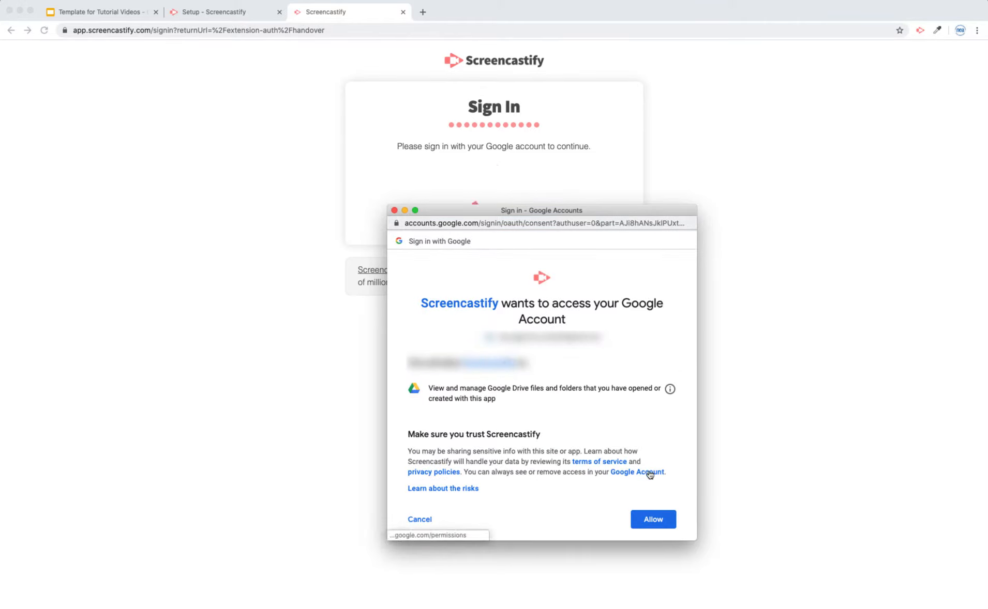
left_click(656, 520)
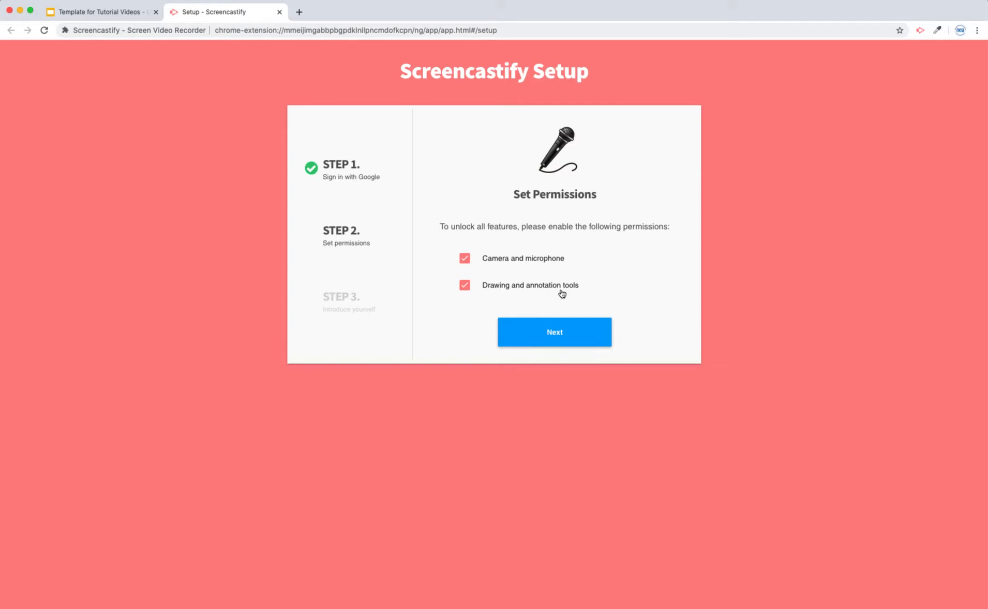
- Enable the camera and microphone and the drawing and annotation tools permissions, allowing both browser requests
left_click(556, 335)
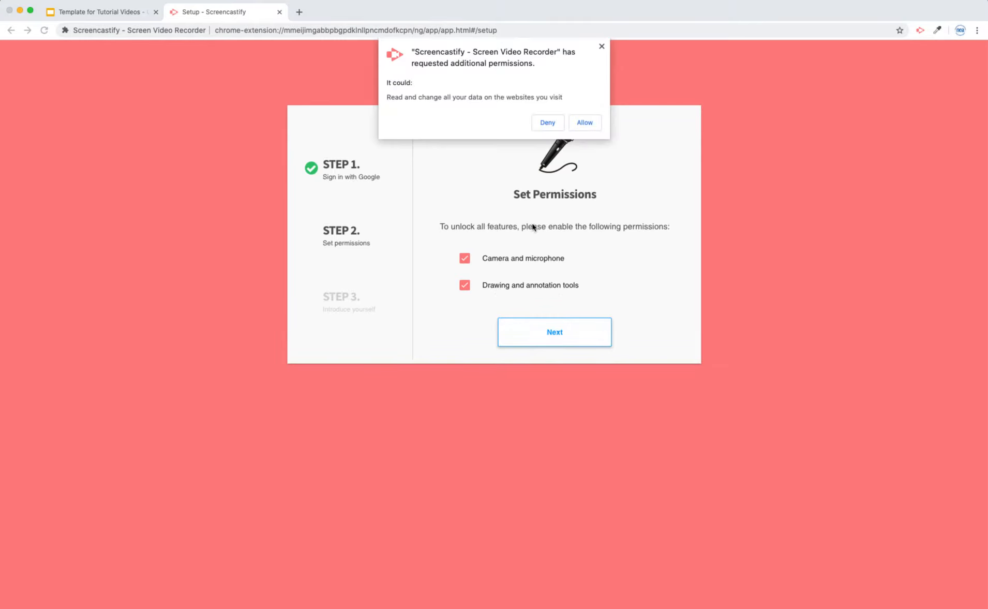
left_click(584, 124)
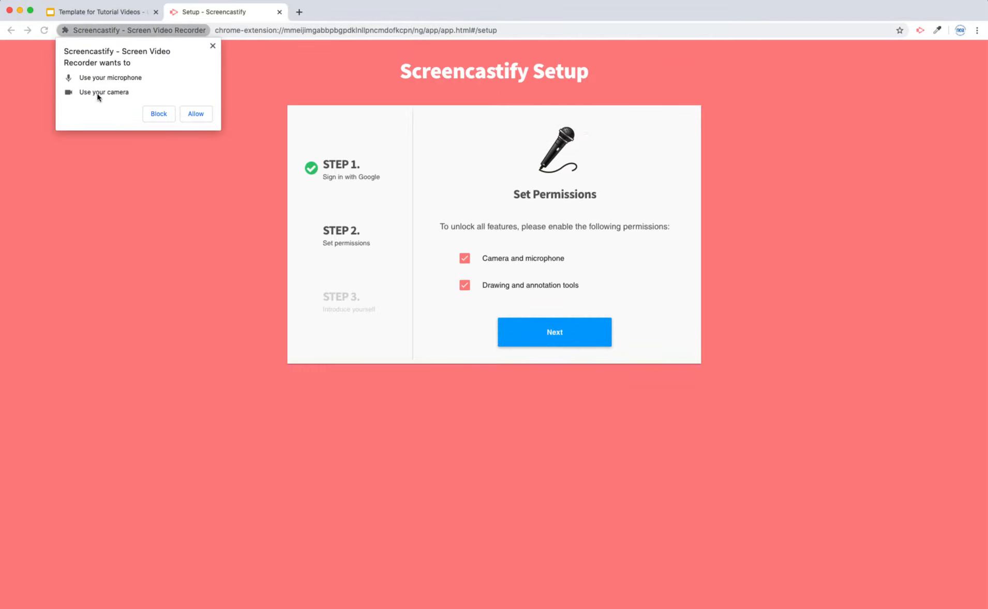
left_click(197, 118)
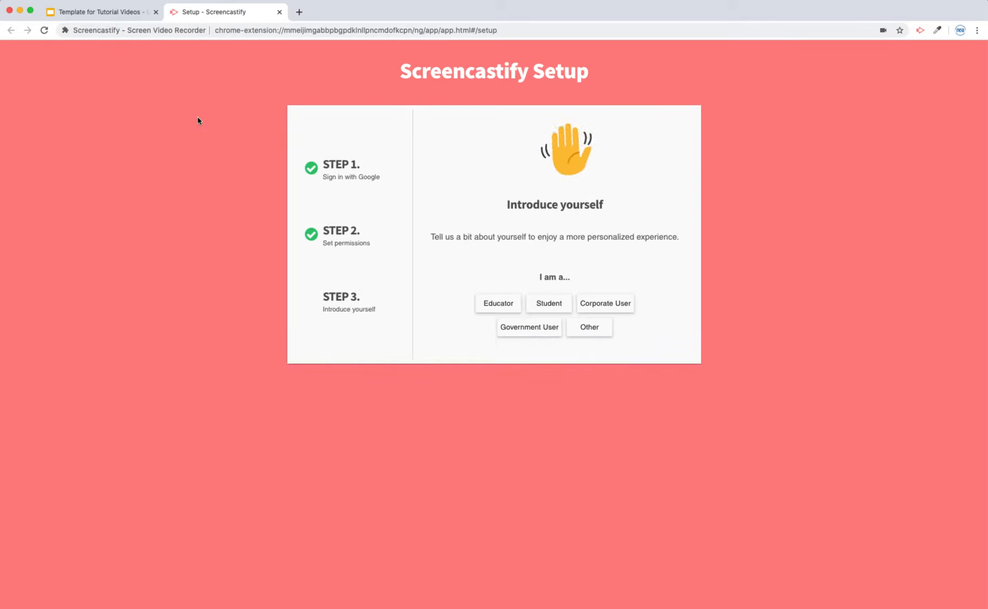
- Complete the introduction by identifying as an Educator at the Grade School level
left_click(486, 308)
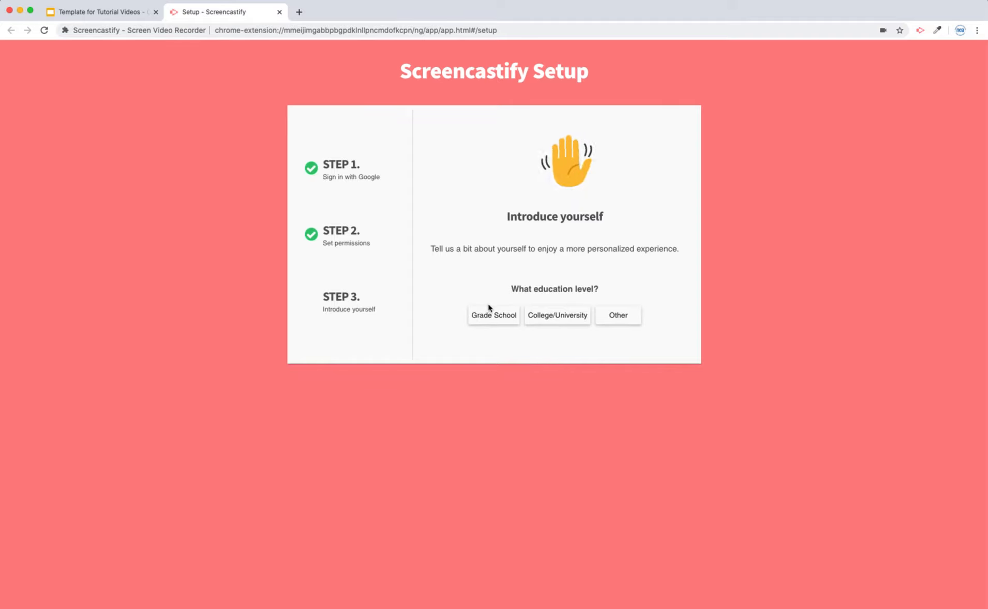
left_click(513, 321)
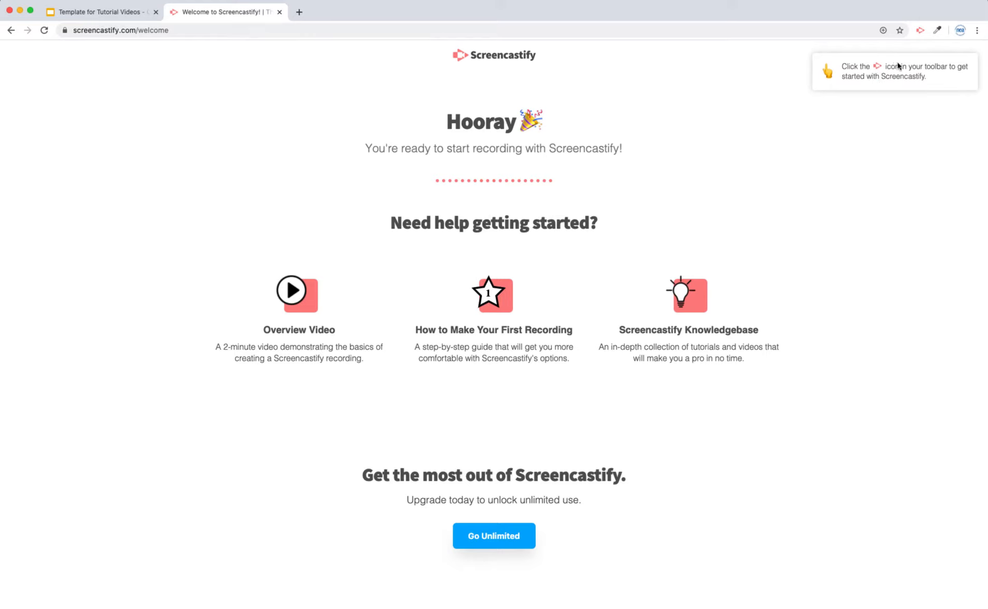
- Open the Screencastify recorder and set it to Desktop recording with the Default - Blue Raspberry microphone
left_click(919, 30)
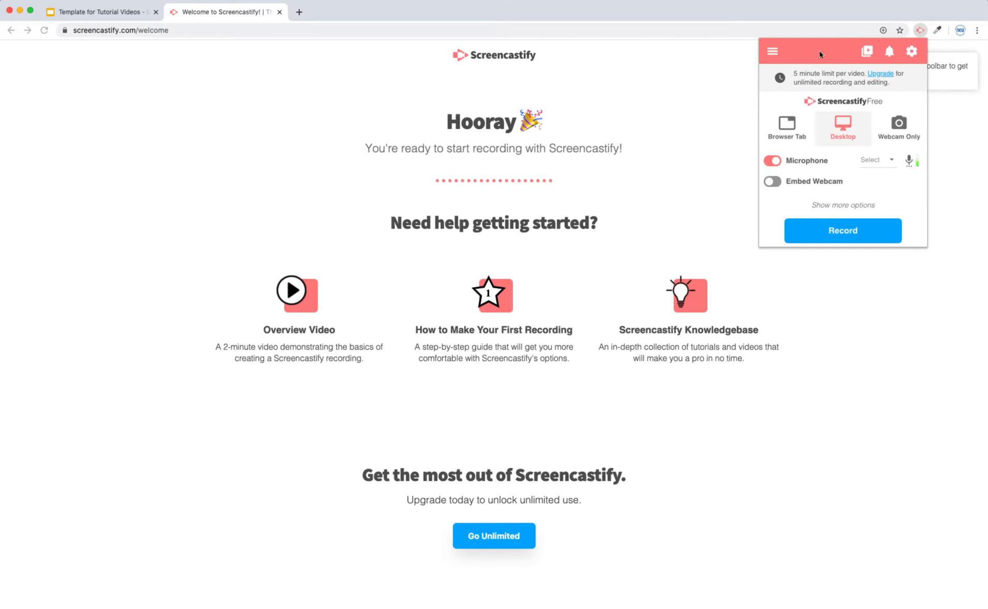
left_click(841, 131)
left_click(787, 127)
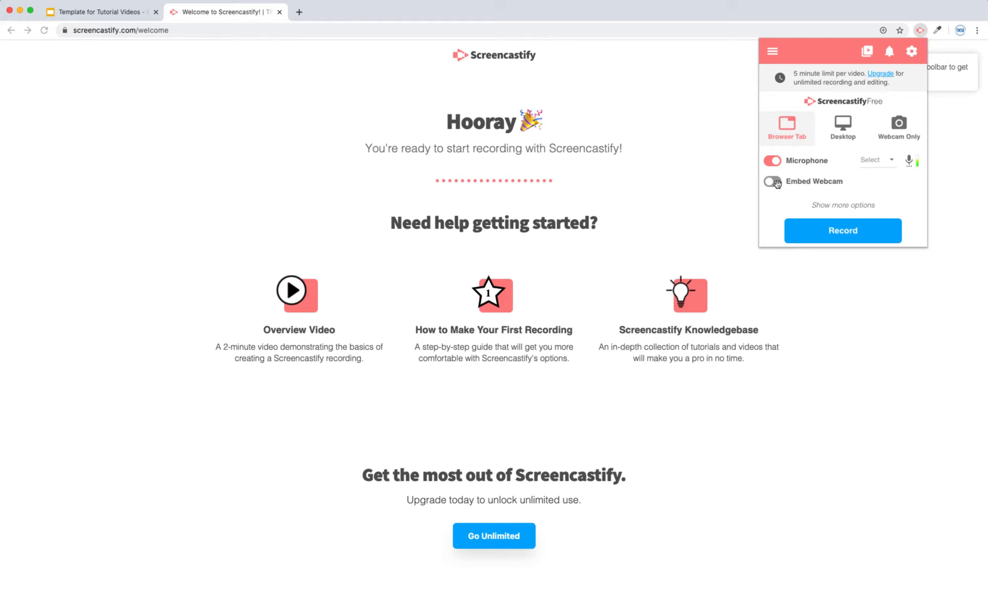
left_click(848, 138)
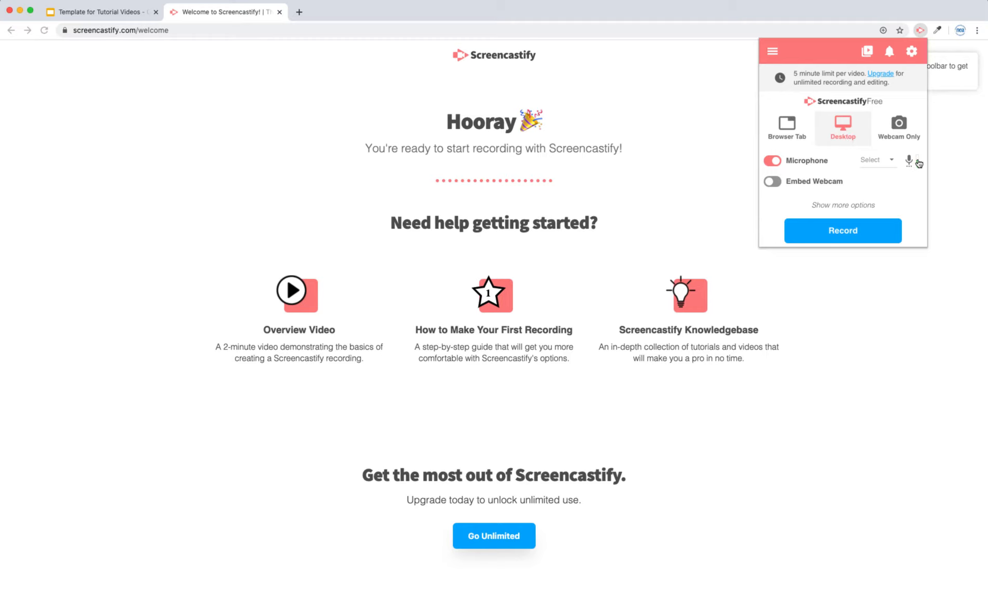
left_click(891, 163)
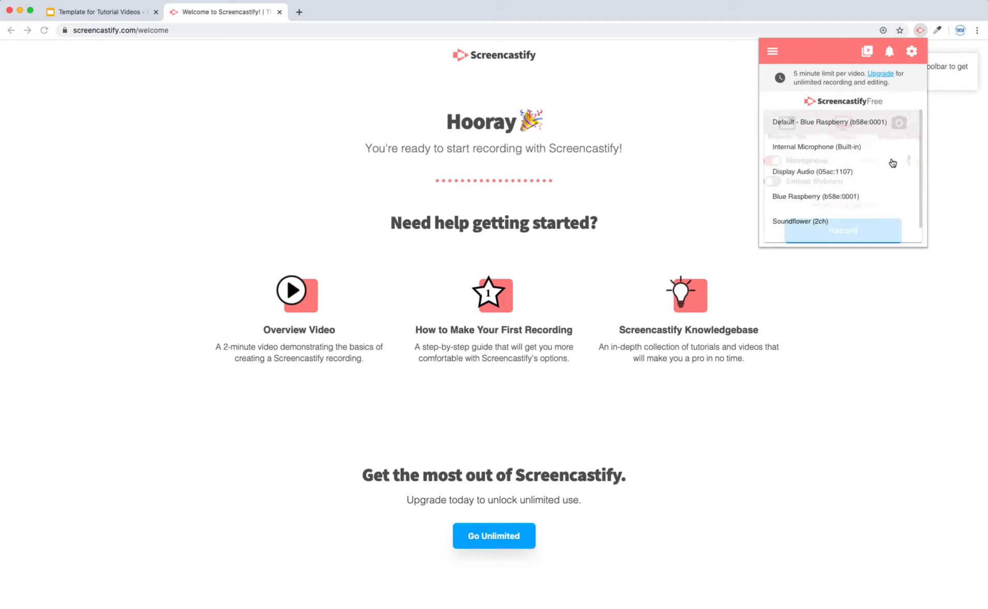
left_click(889, 125)
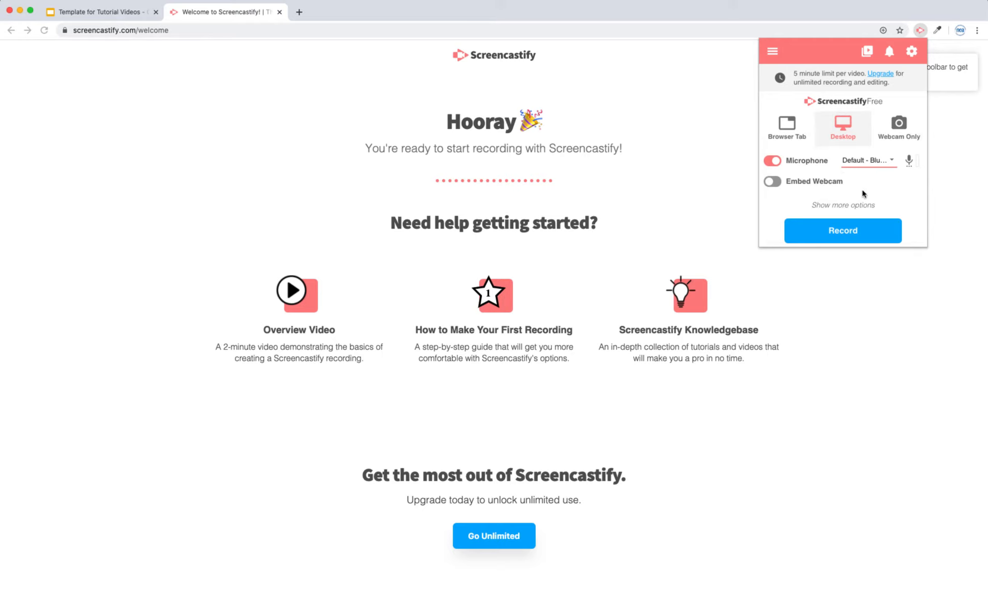
- Start recording, sharing the Chrome application window that shows the Screencastify welcome page
left_click(844, 230)
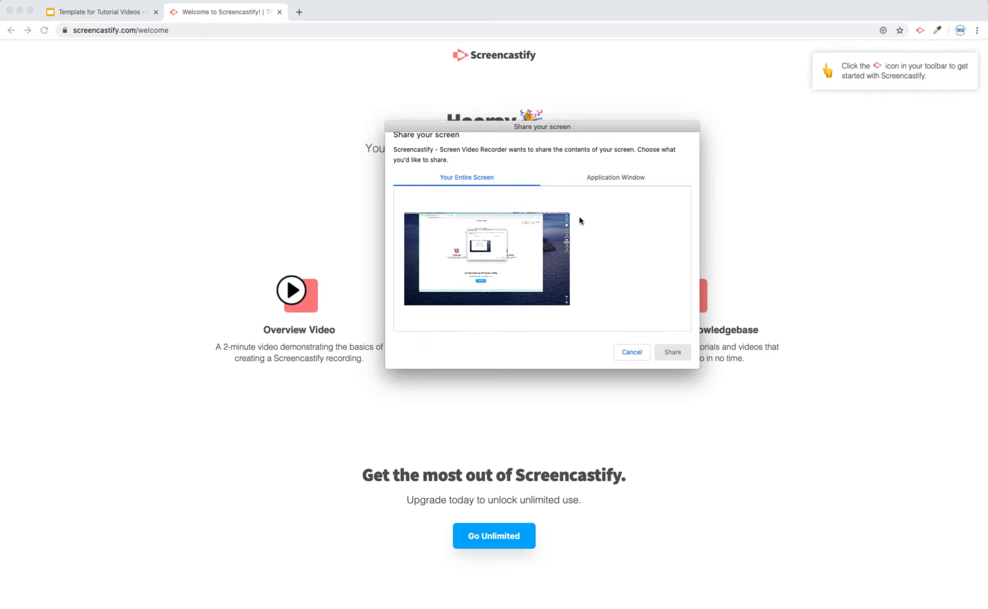
left_click(614, 178)
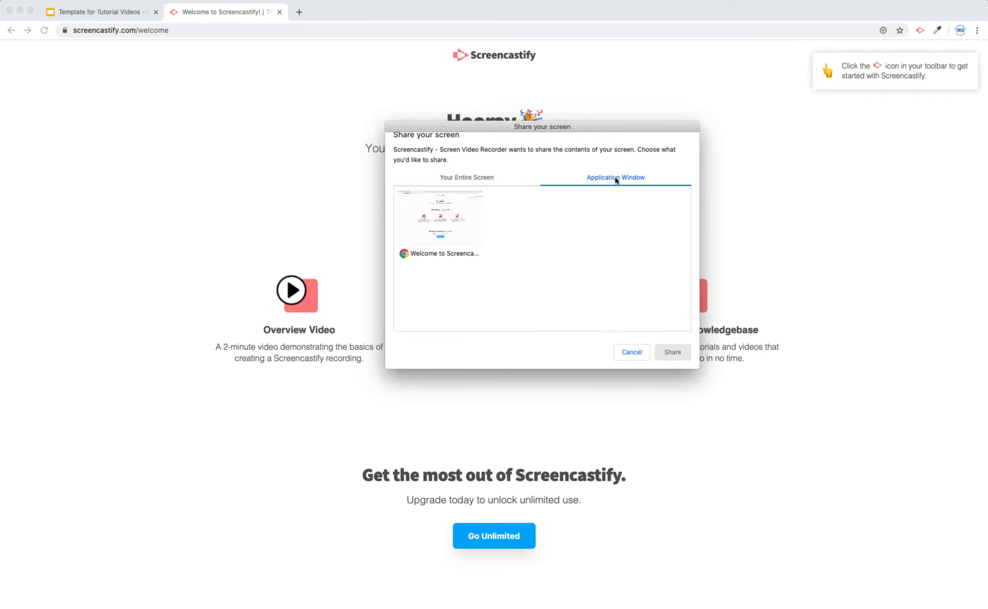
left_click(441, 221)
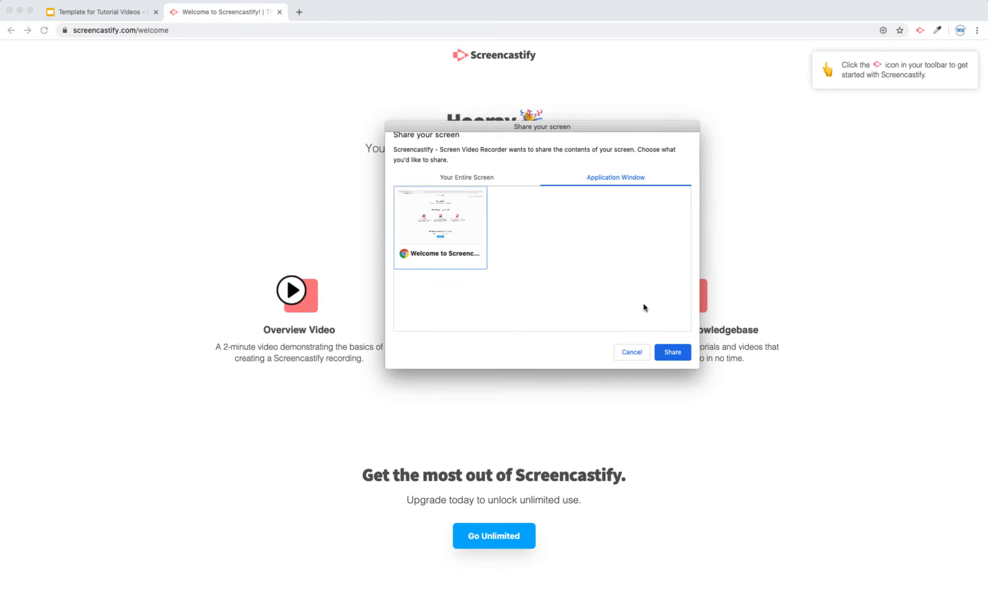
left_click(672, 352)
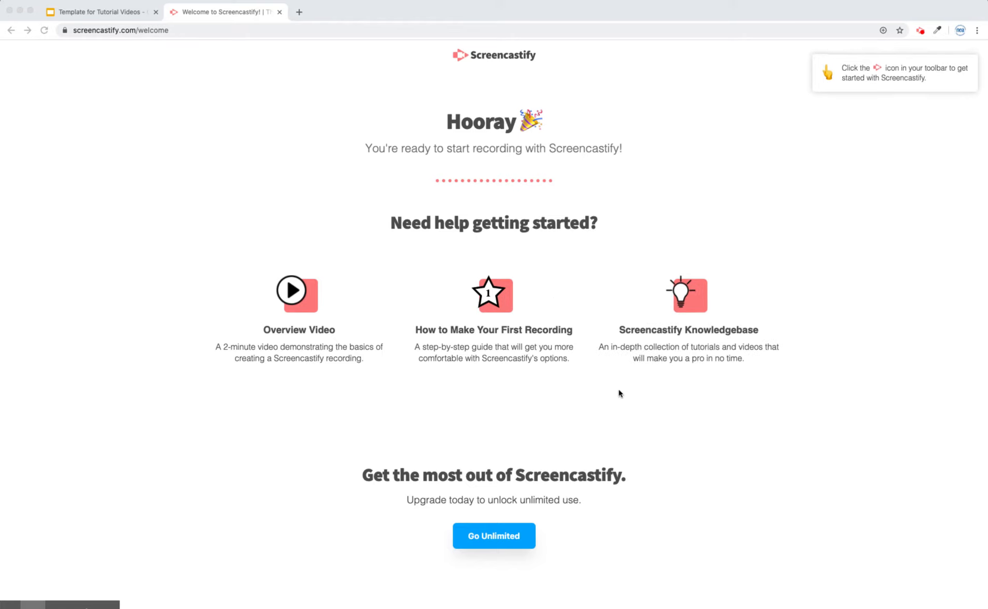
- Open the Unlimited upgrade pricing page and turn on the education discounts while recording
left_click(497, 539)
left_click(494, 538)
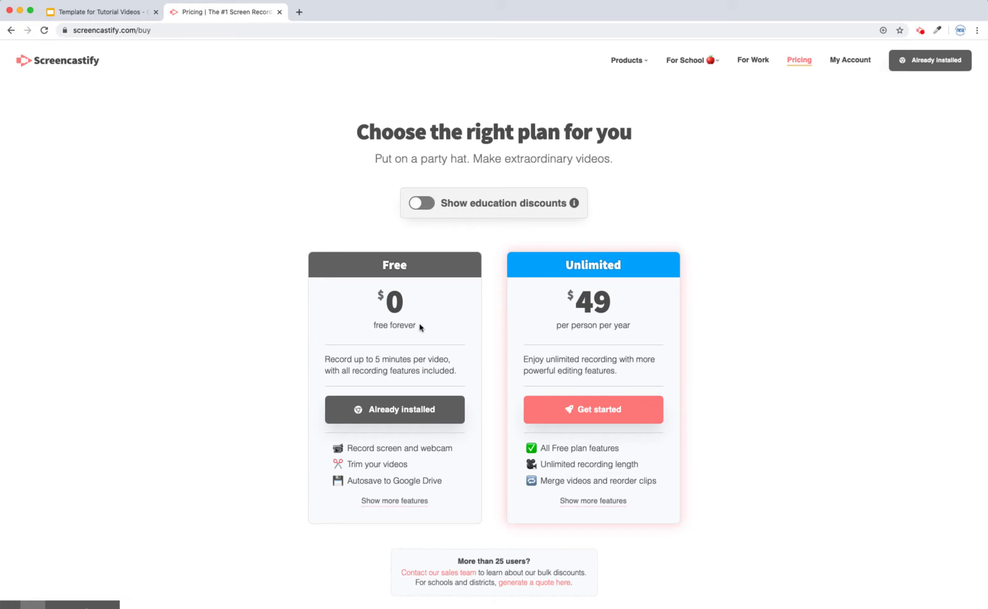
left_click(428, 205)
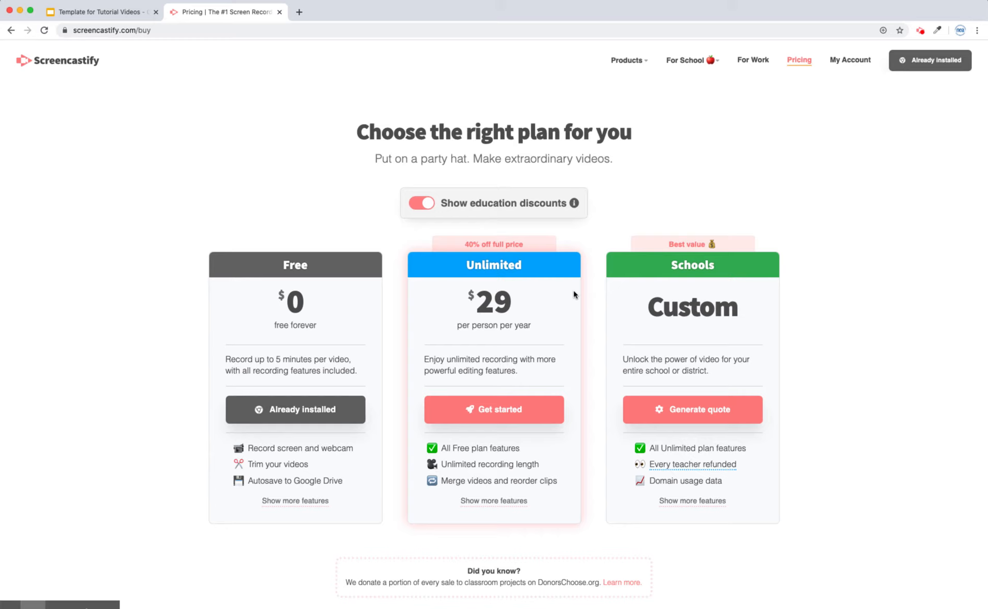
- Stop the recording and skip the introductory tour of the video page
left_click(920, 31)
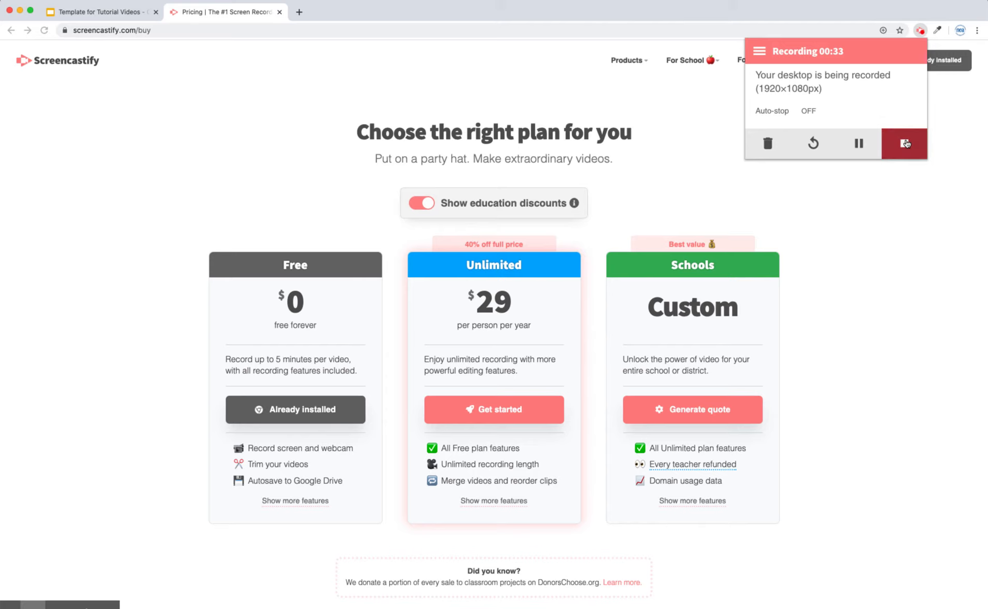
left_click(905, 143)
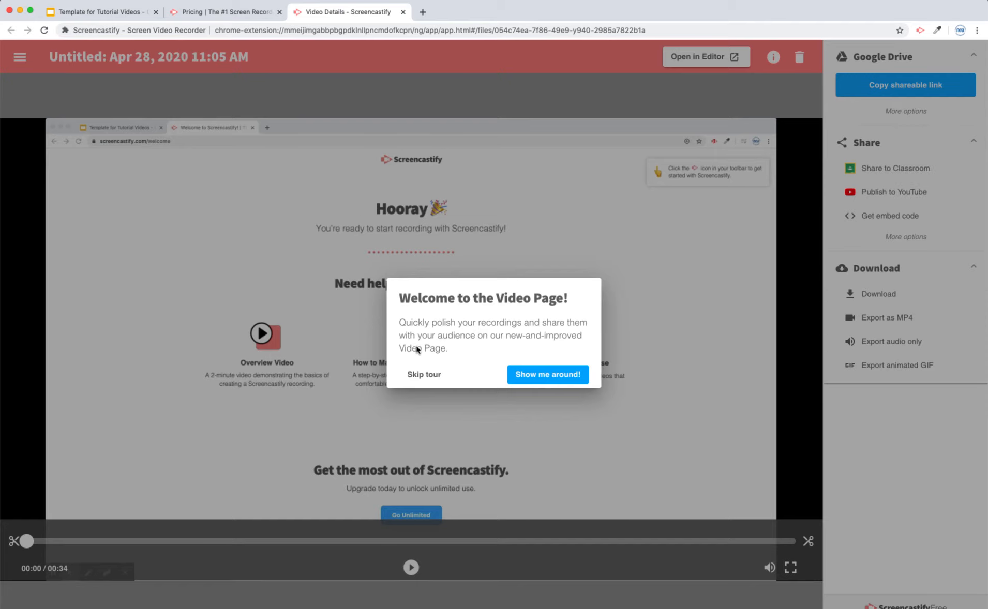
left_click(423, 375)
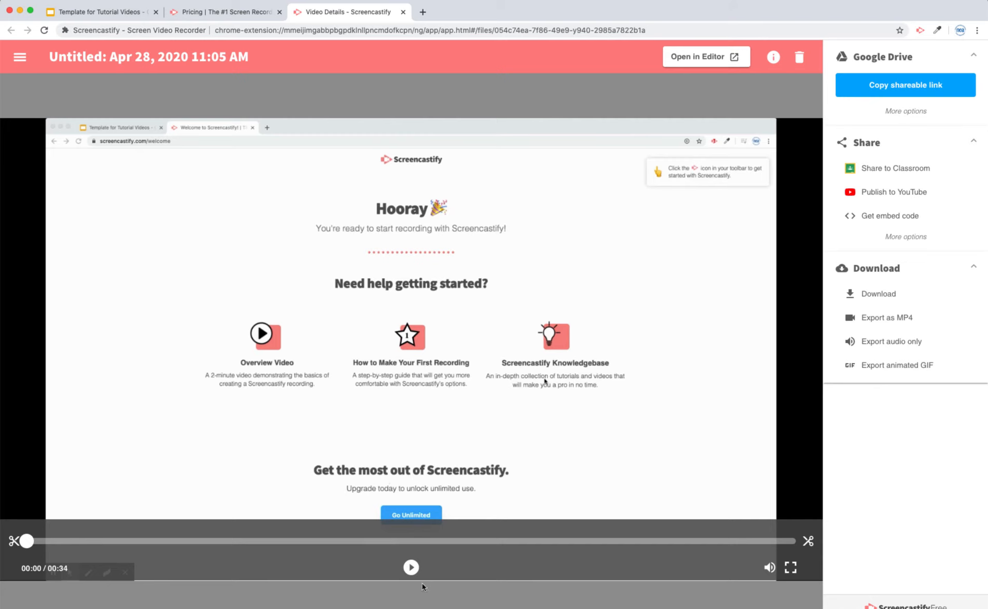
- Play the finished recording, pause it partway, and copy its shareable Google Drive link
left_click(410, 567)
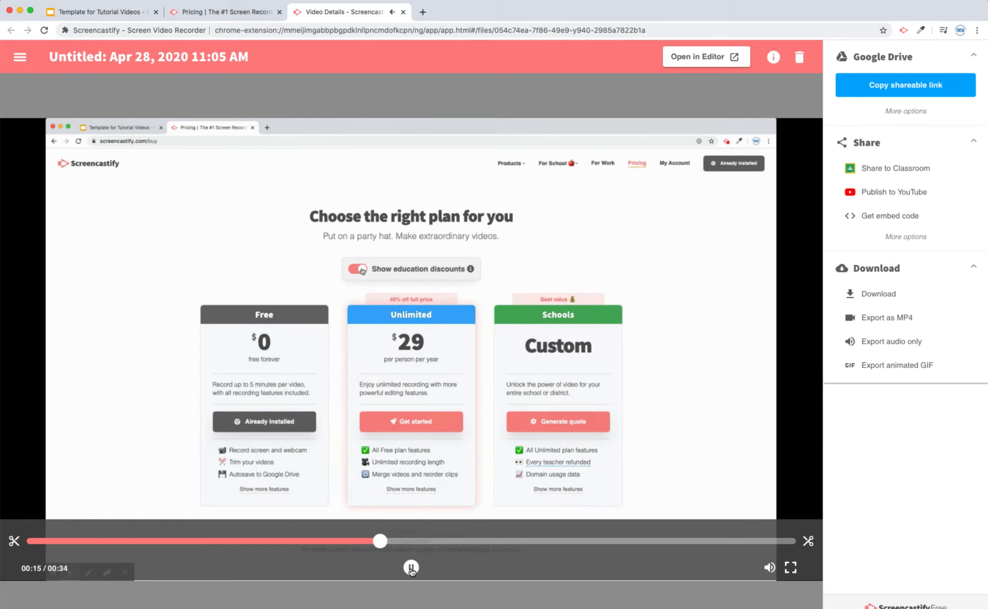
left_click(411, 568)
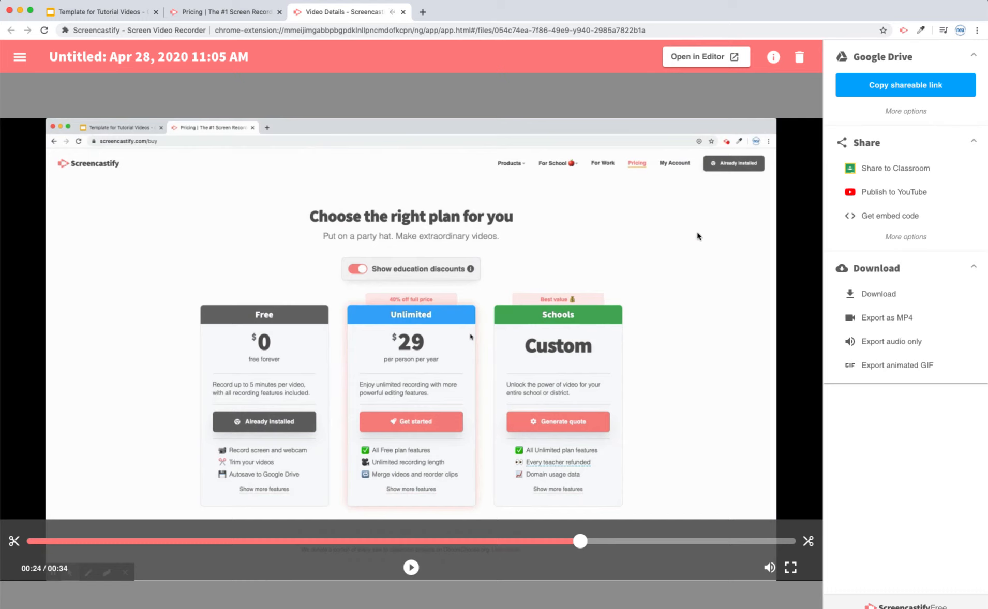
left_click(887, 88)
- Rename the recording as "My First Screencast"
left_click(171, 57)
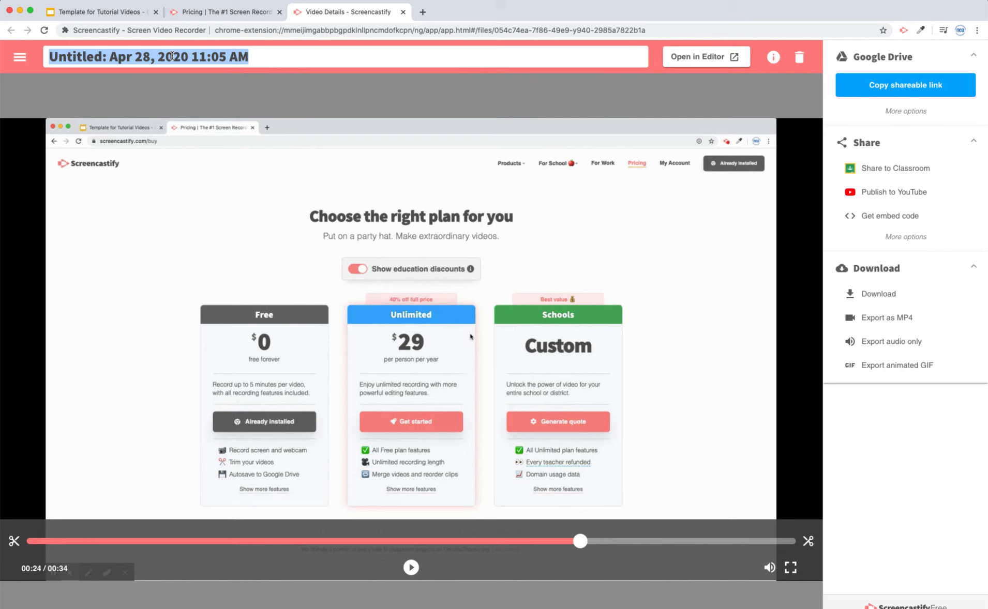
type("My First")
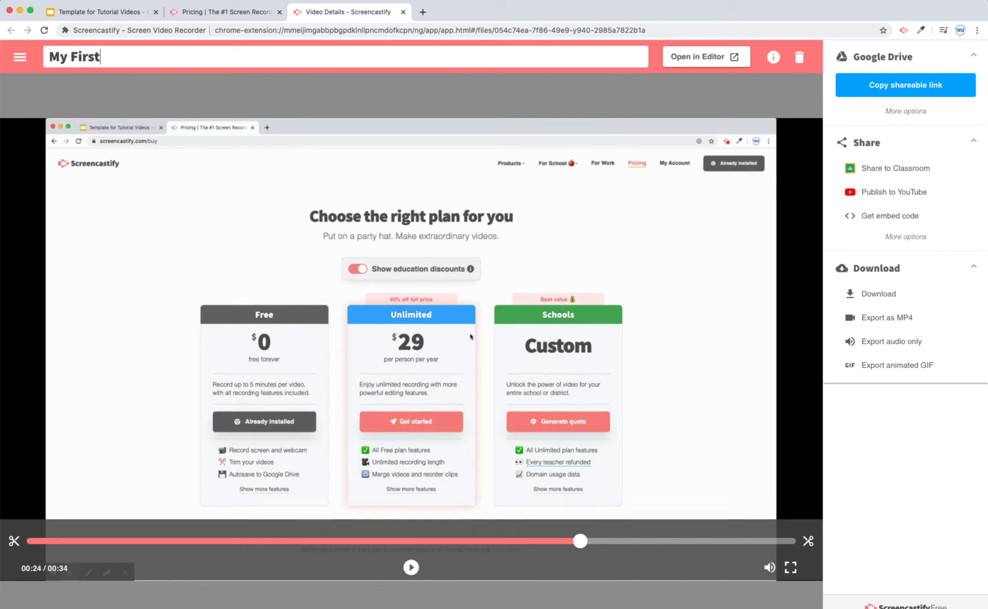
type(" Screencast")
left_click(185, 86)
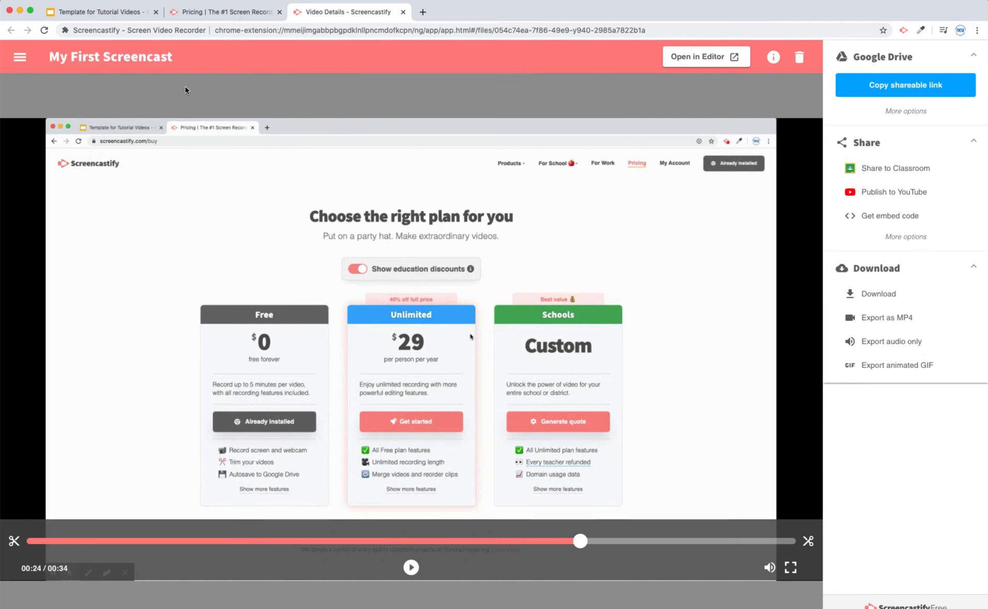